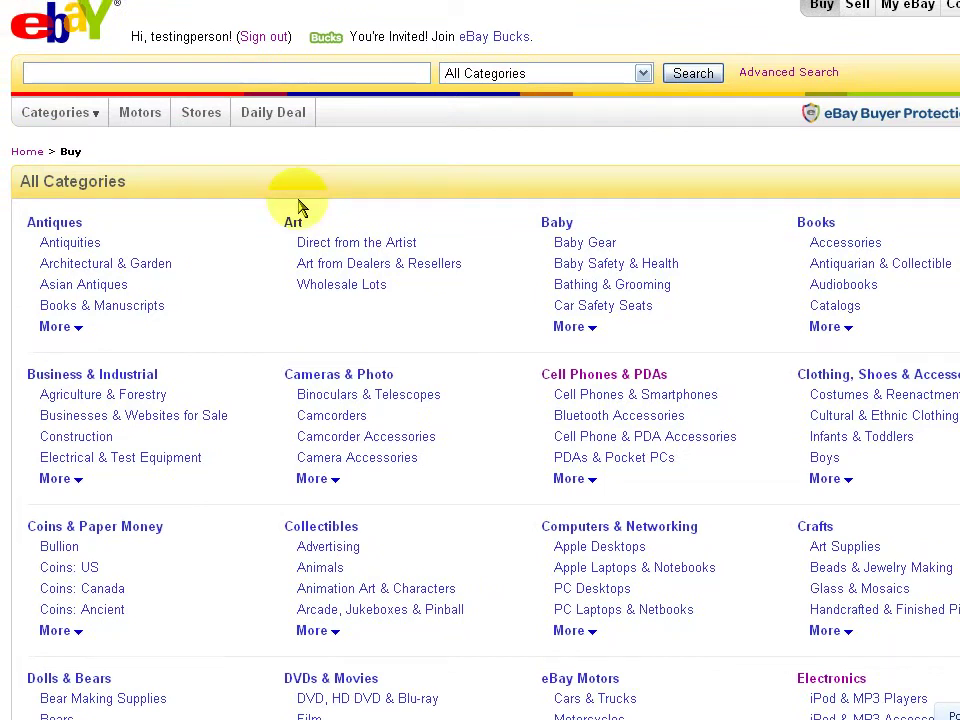
# - Open the used Cell Phones & Smartphones listings in the Cell Phones & PDAs category and skim the results
pyautogui.click(625, 380)
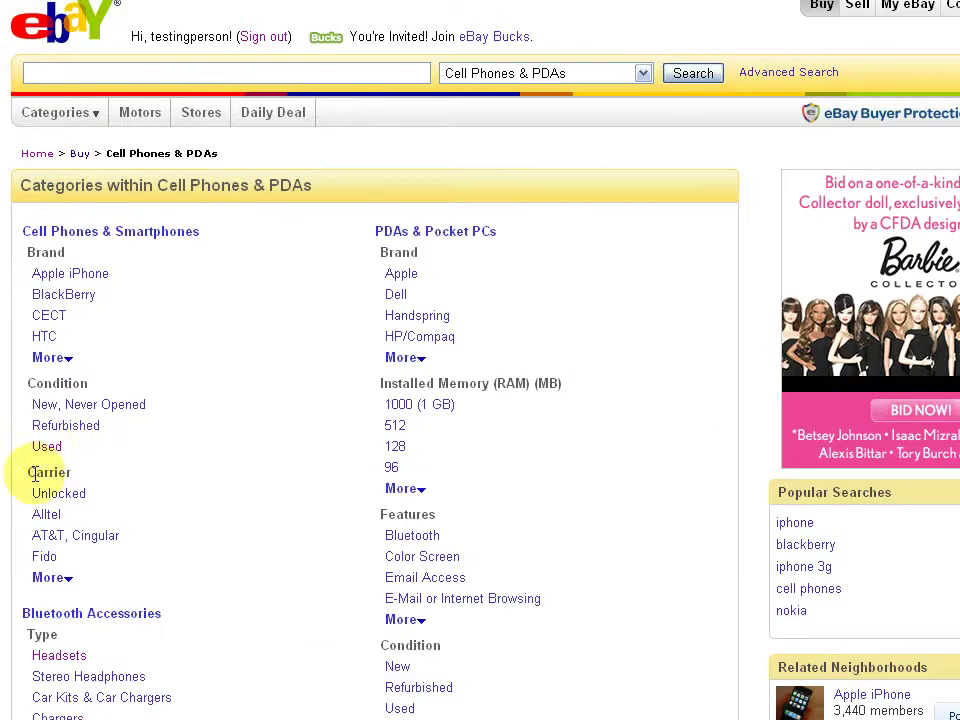
pyautogui.click(46, 449)
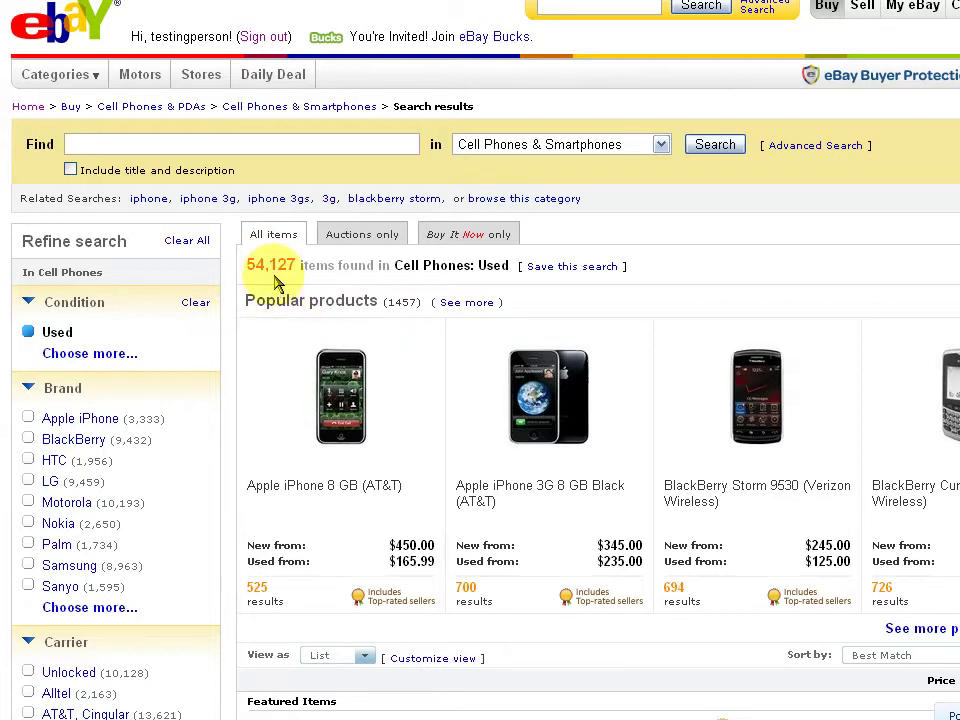
pyautogui.scroll(-10, 270, 278)
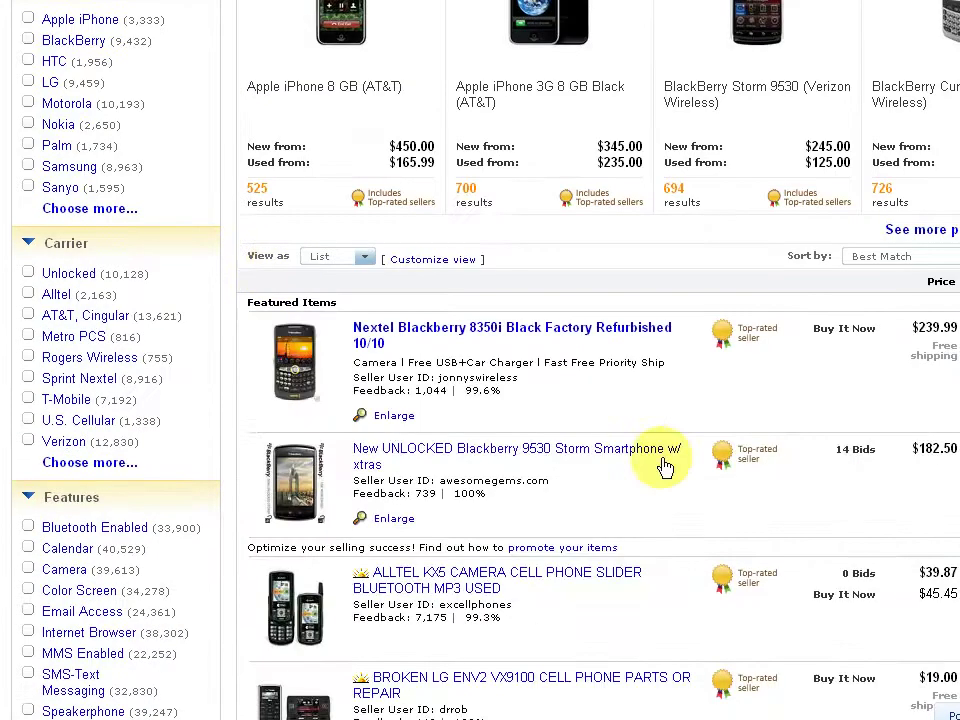
pyautogui.scroll(-8, 645, 462)
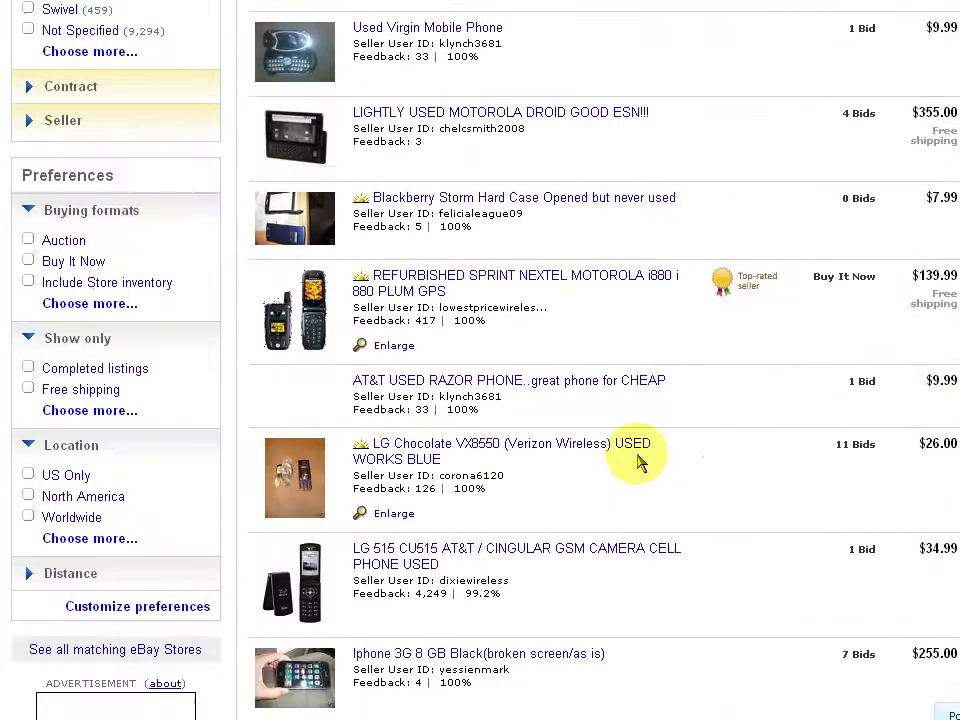
pyautogui.scroll(5, 640, 462)
pyautogui.scroll(7, 638, 462)
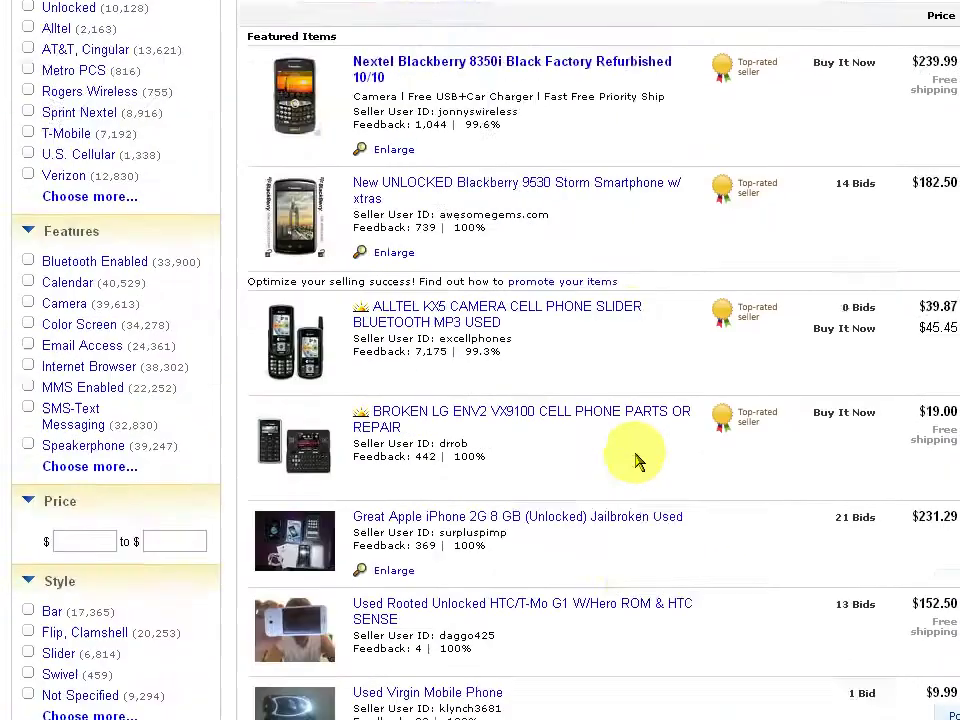
pyautogui.scroll(1, 638, 460)
pyautogui.scroll(-3, 638, 460)
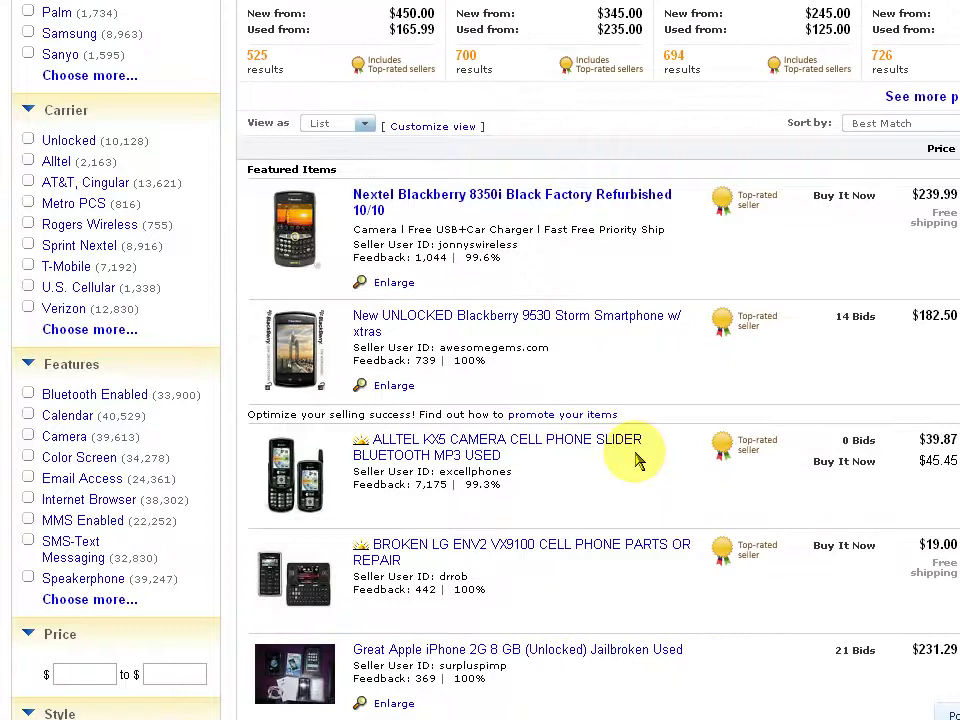
pyautogui.scroll(1, 638, 458)
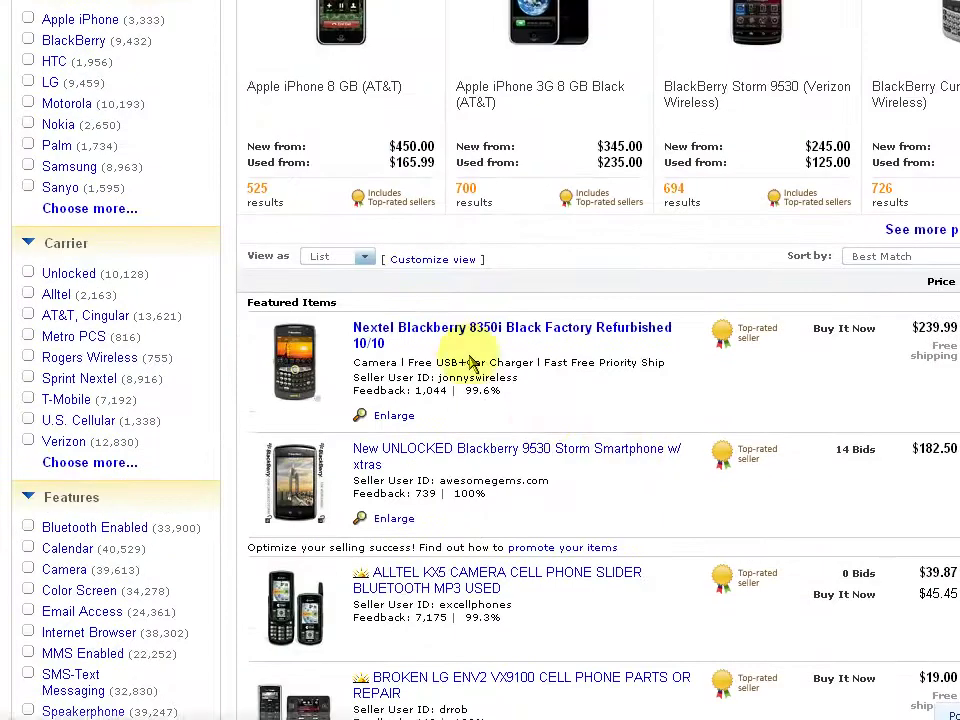
# - Check which seller information the search results view is set to display, leaving the settings as they are
pyautogui.click(425, 260)
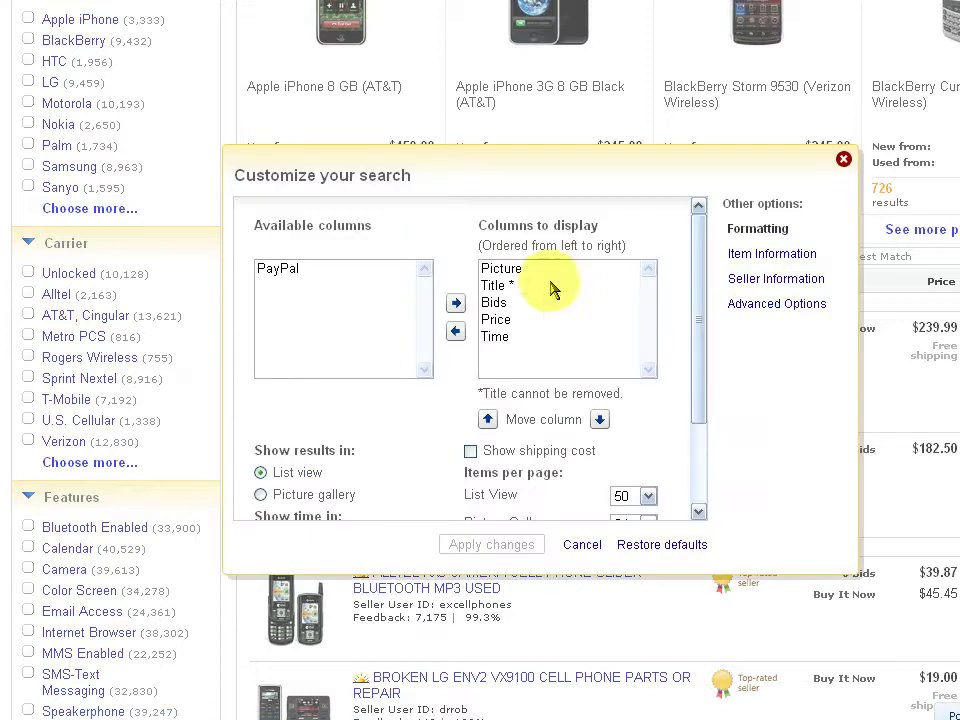
pyautogui.click(762, 281)
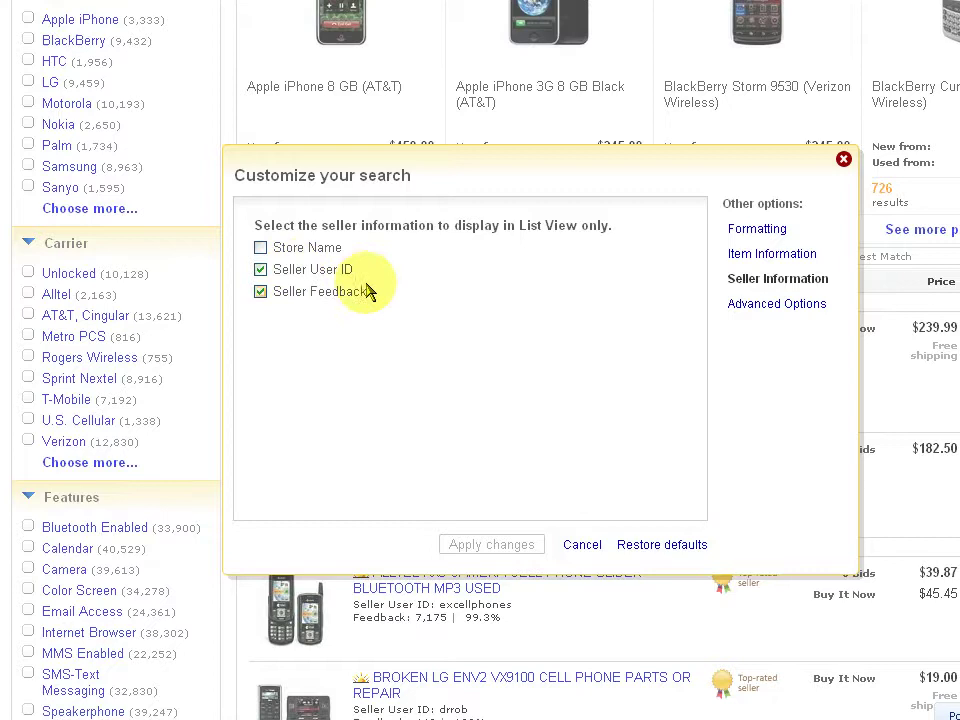
pyautogui.click(582, 545)
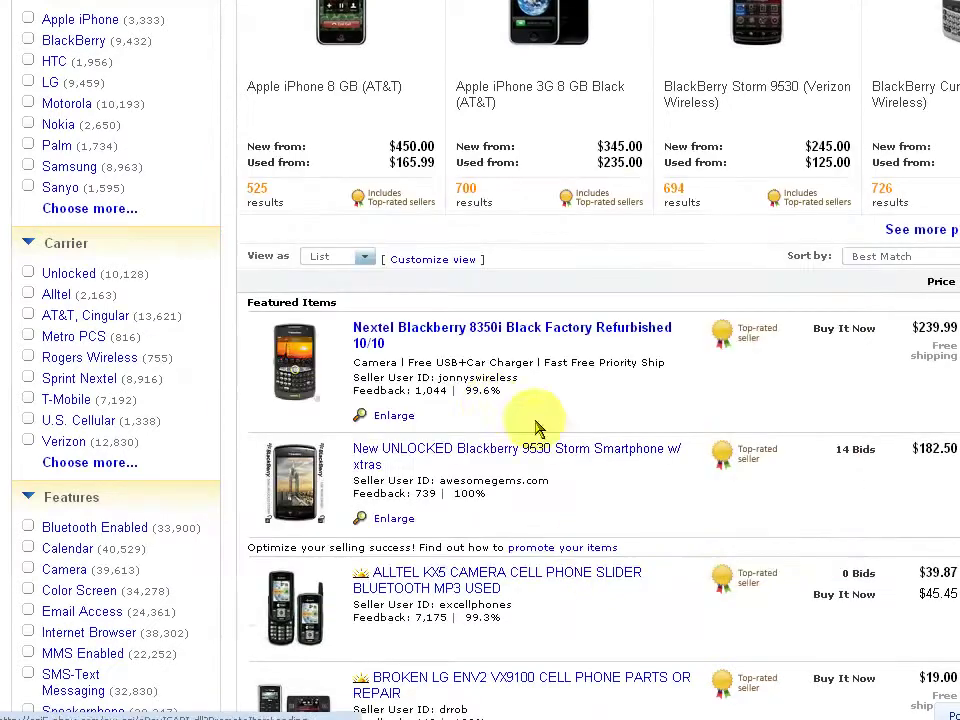
# - Examine the used phone listings and compare the sellers' user IDs and feedback scores to find a high-volume seller
pyautogui.scroll(-2, 489, 411)
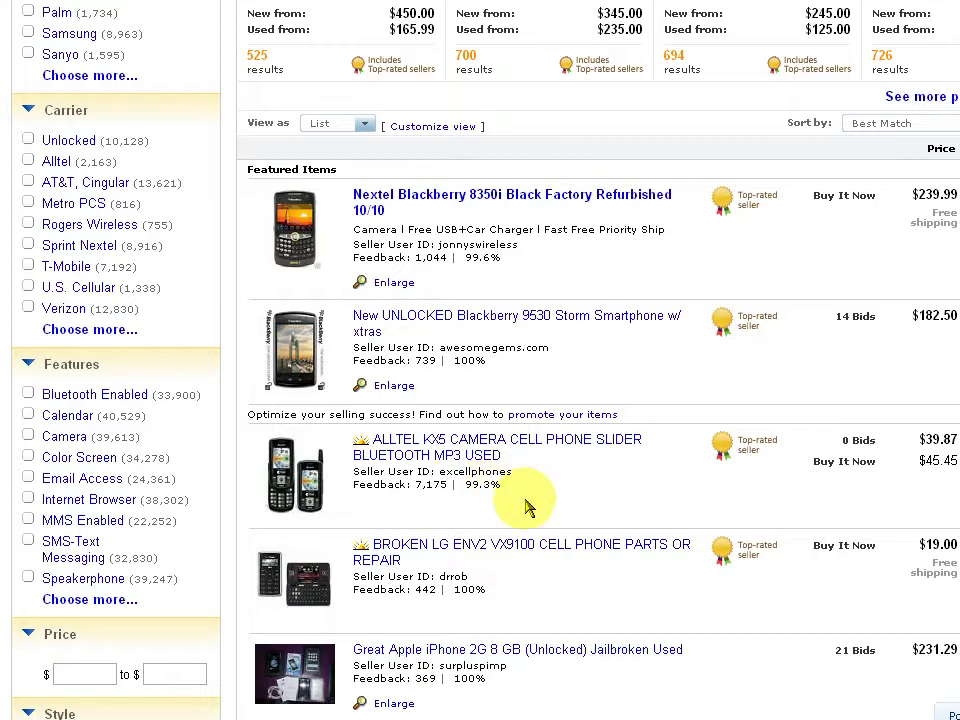
pyautogui.scroll(-5, 527, 508)
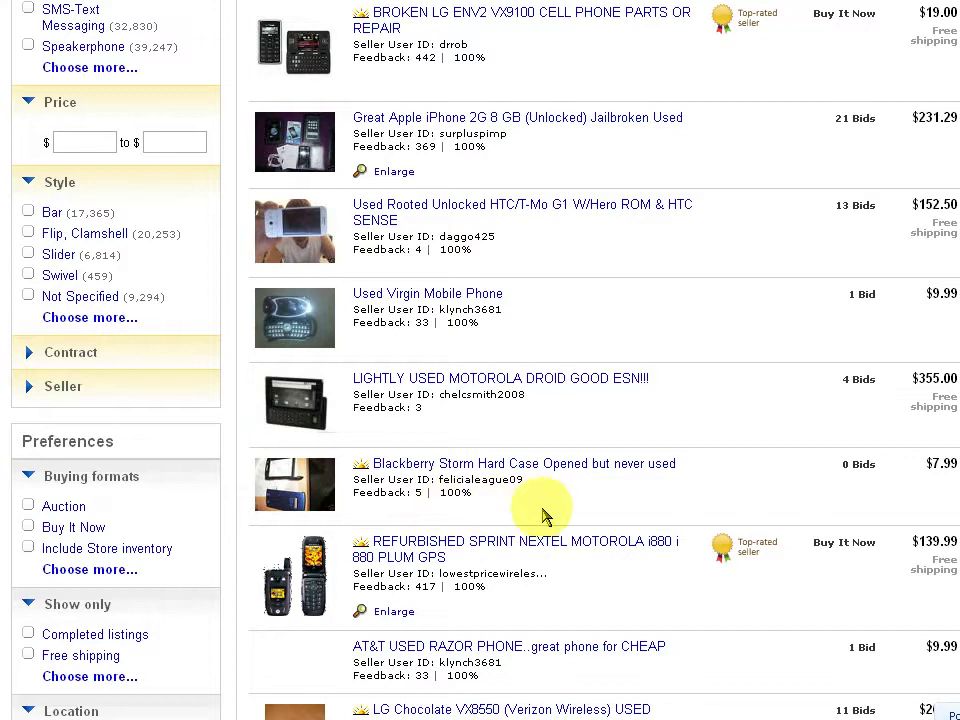
pyautogui.scroll(-3, 556, 508)
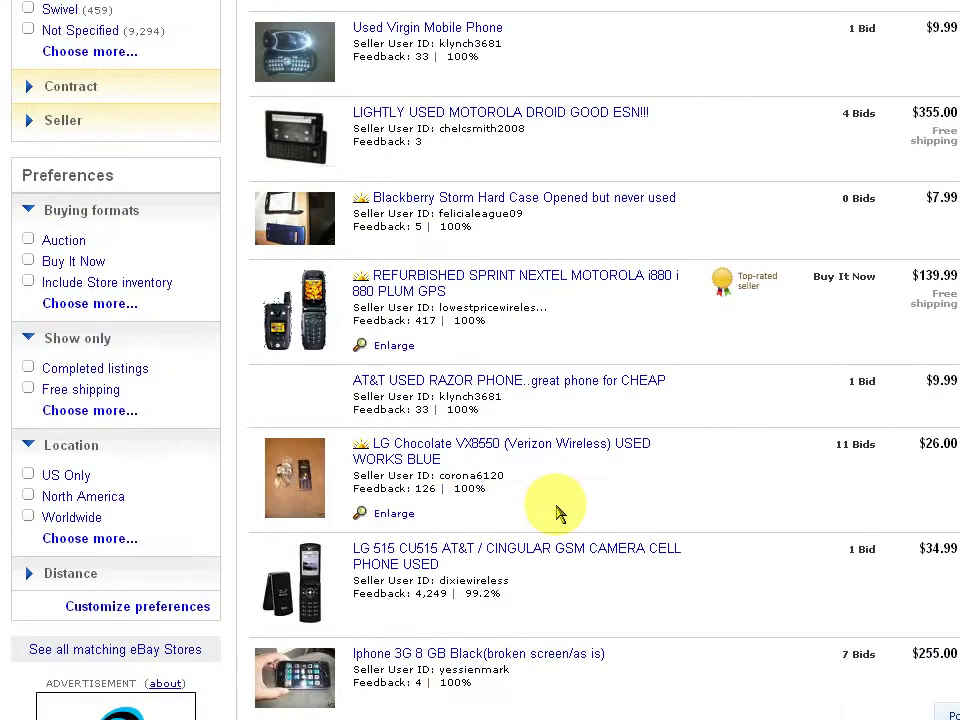
pyautogui.scroll(-4, 621, 410)
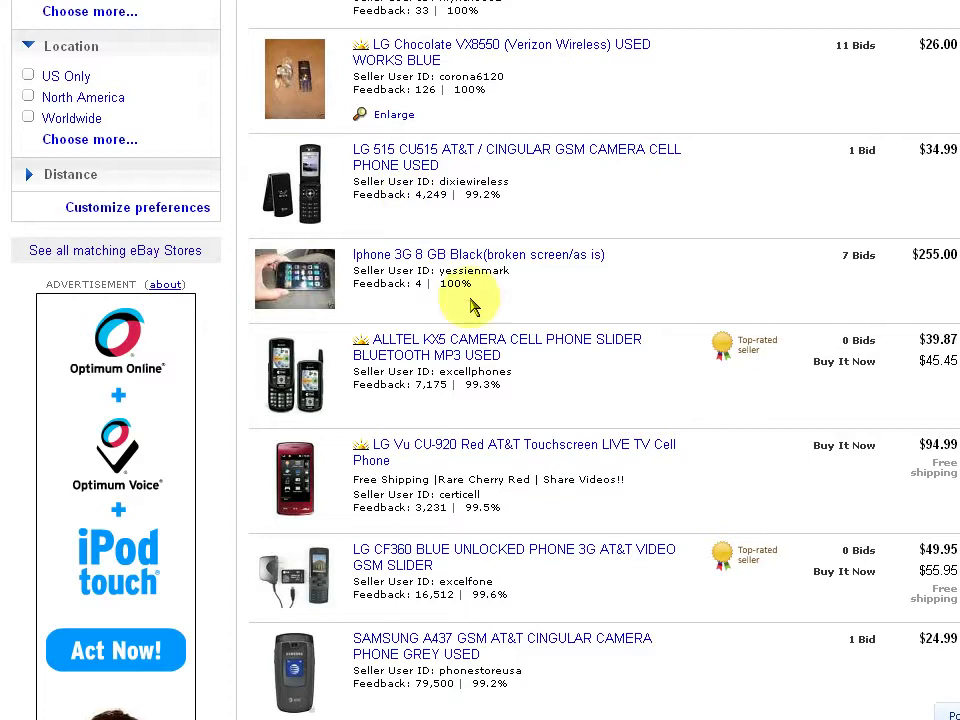
pyautogui.scroll(-3, 445, 617)
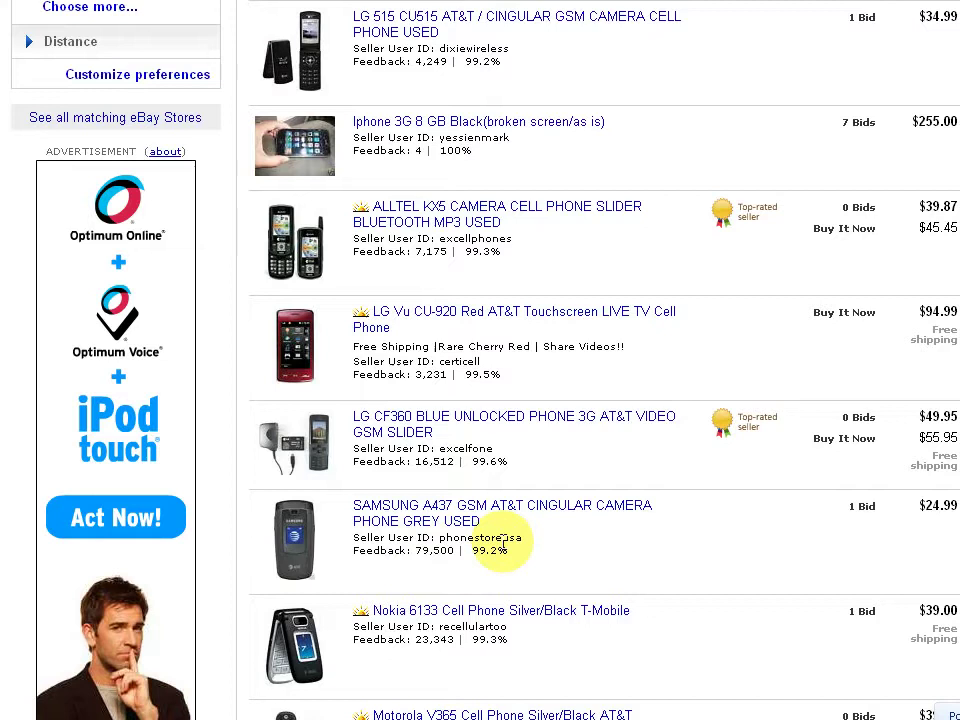
pyautogui.scroll(-4, 574, 450)
pyautogui.scroll(-2, 578, 455)
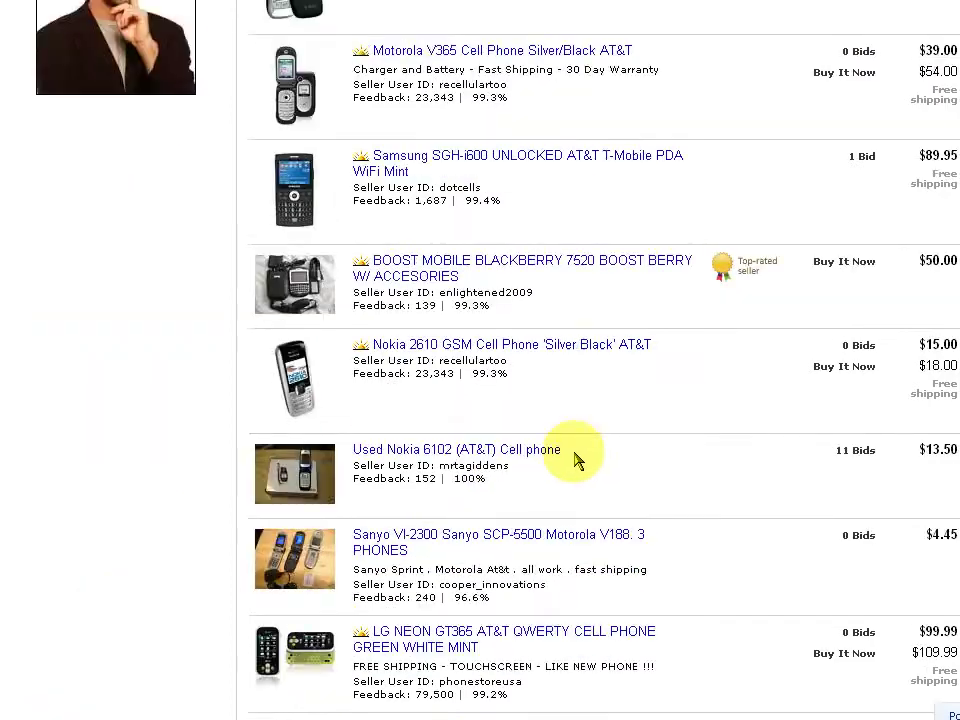
pyautogui.scroll(-4, 574, 458)
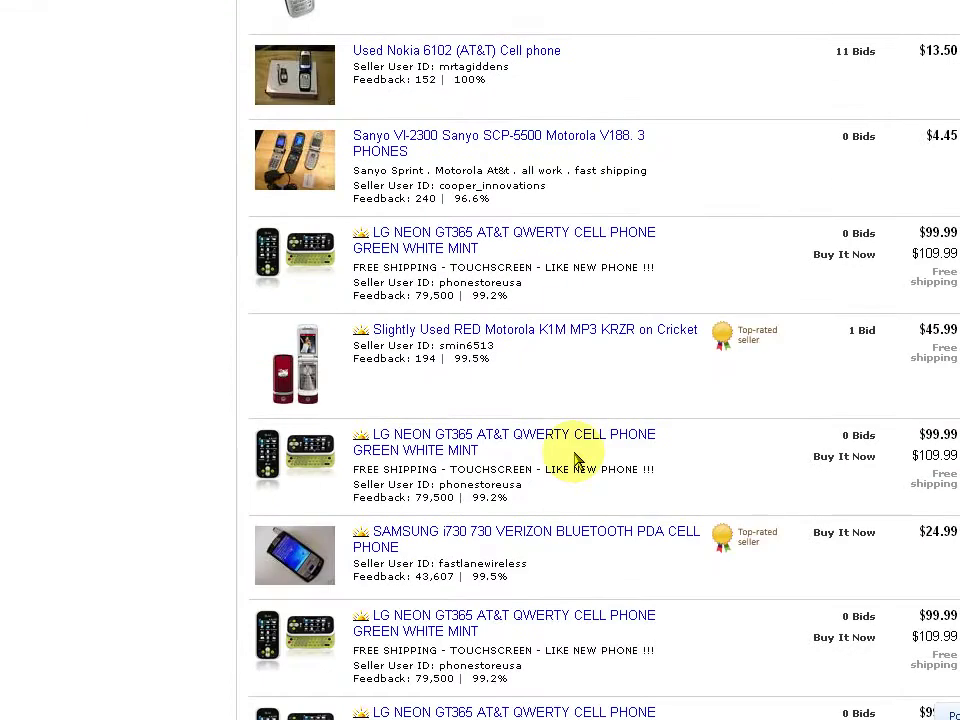
pyautogui.scroll(-4, 574, 458)
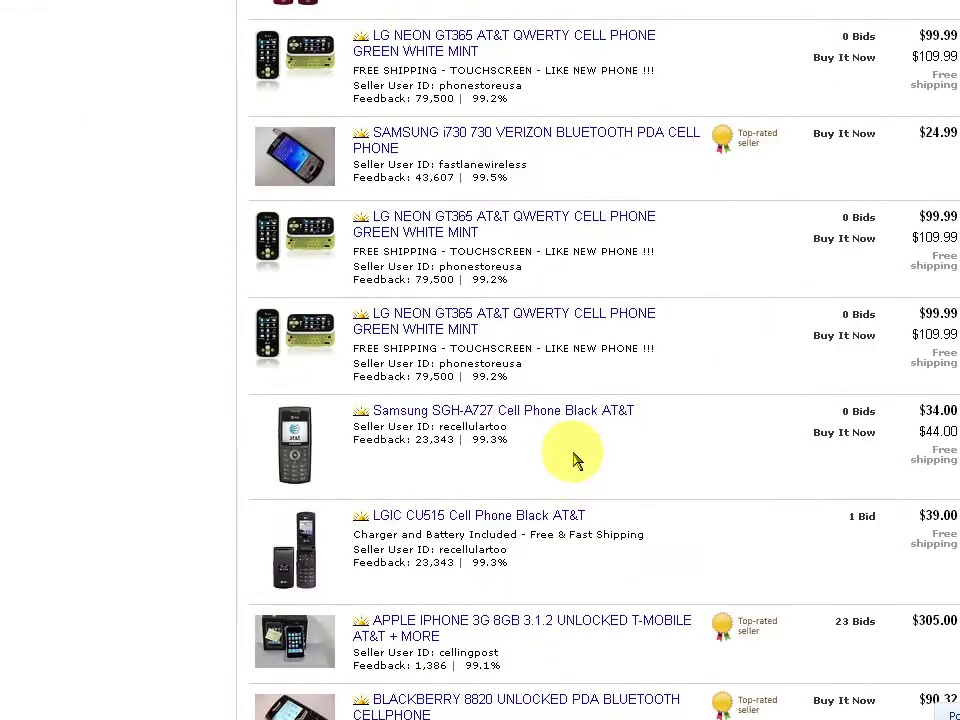
pyautogui.scroll(-5, 575, 460)
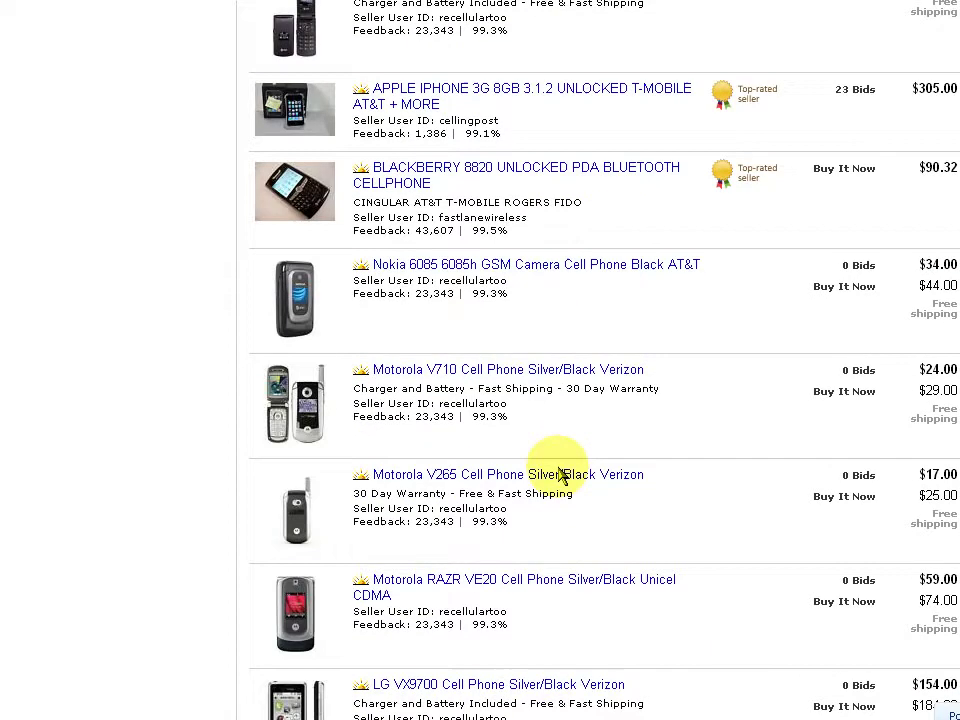
pyautogui.scroll(9, 560, 477)
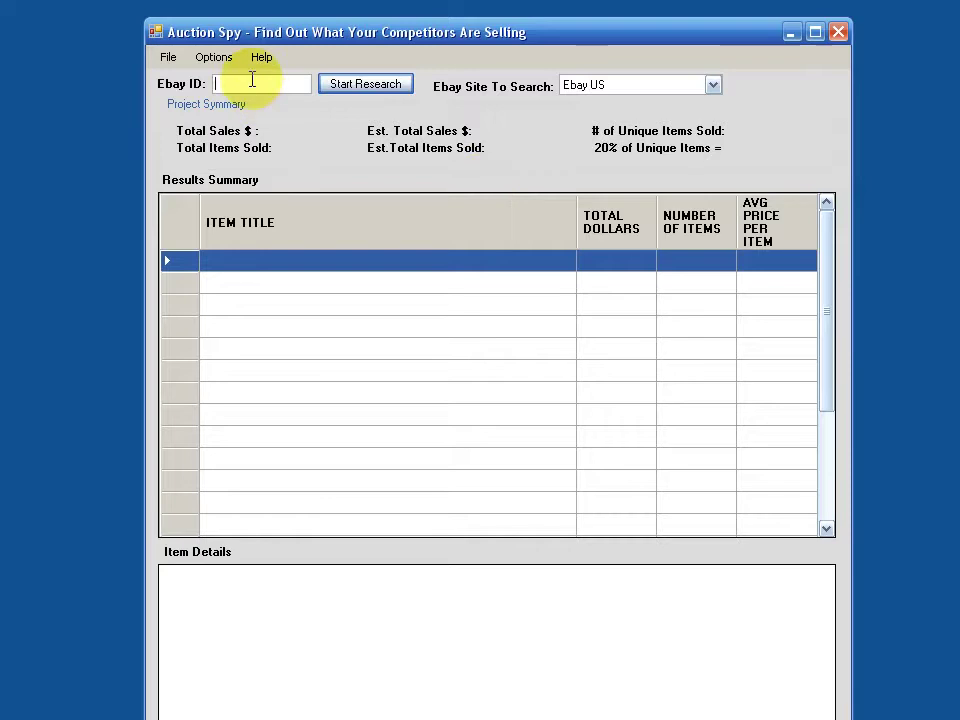
# - Switch to Auction Spy and start research on the eBay ID phonestoreusa
pyautogui.write('phones')
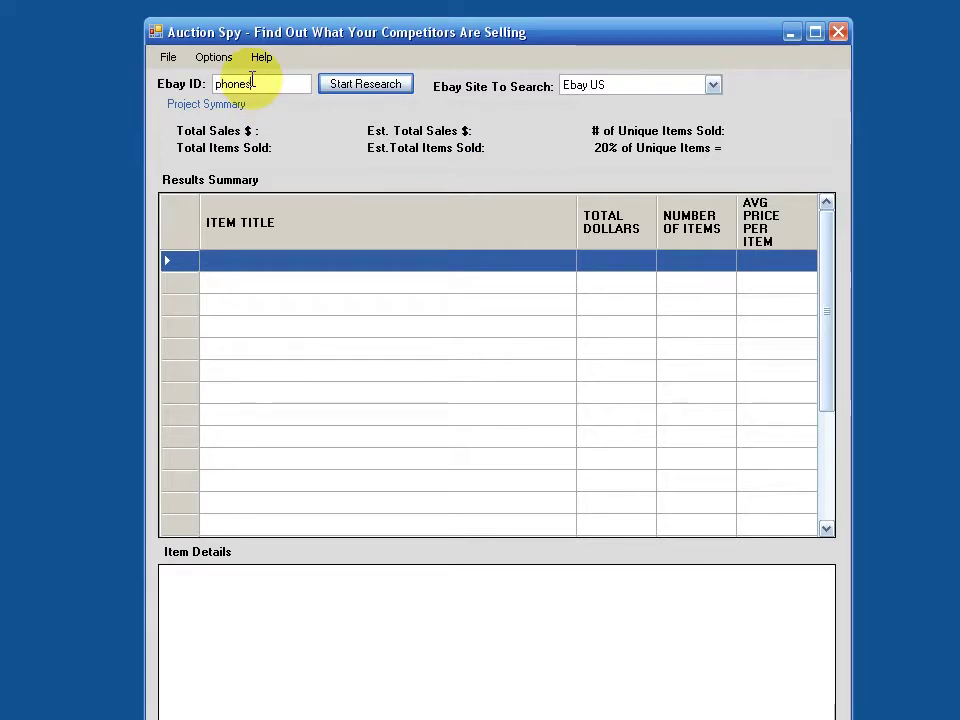
pyautogui.write('toreusa')
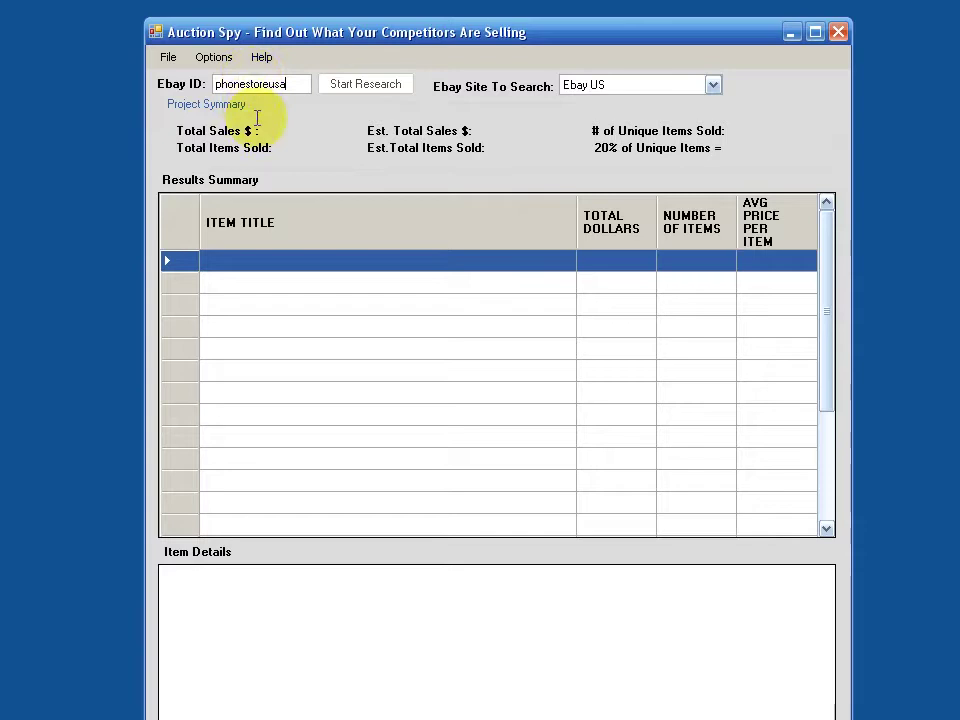
pyautogui.press('Return')
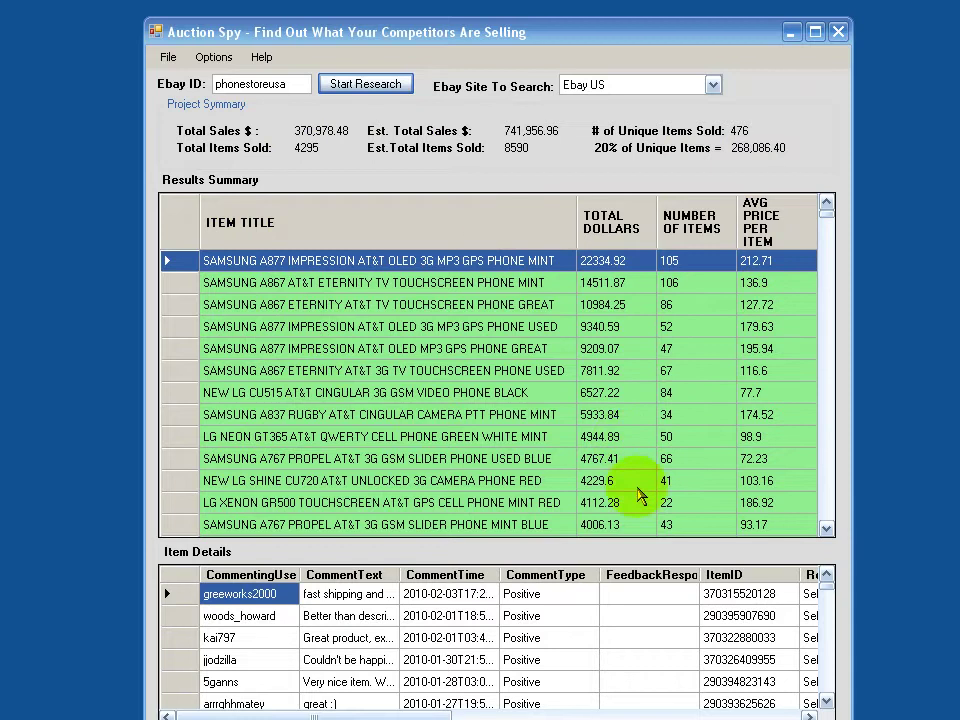
# - Review the results summary from start to end and inspect the item details of several top-selling Samsung and LG phones
pyautogui.moveTo(827, 210); pyautogui.dragTo(853, 527)
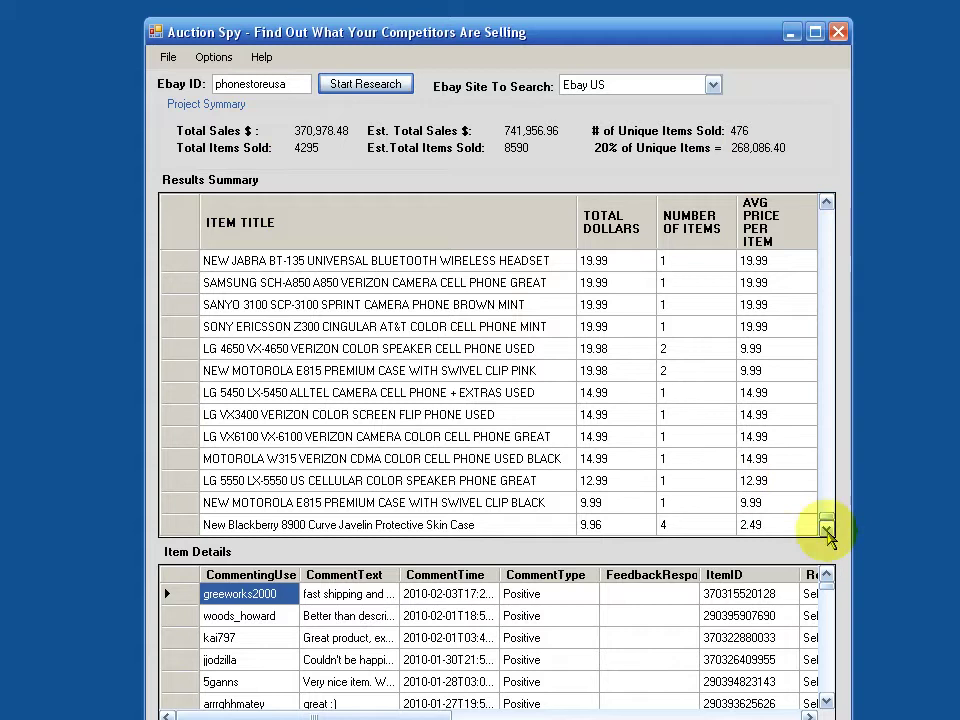
pyautogui.moveTo(826, 519); pyautogui.dragTo(825, 208)
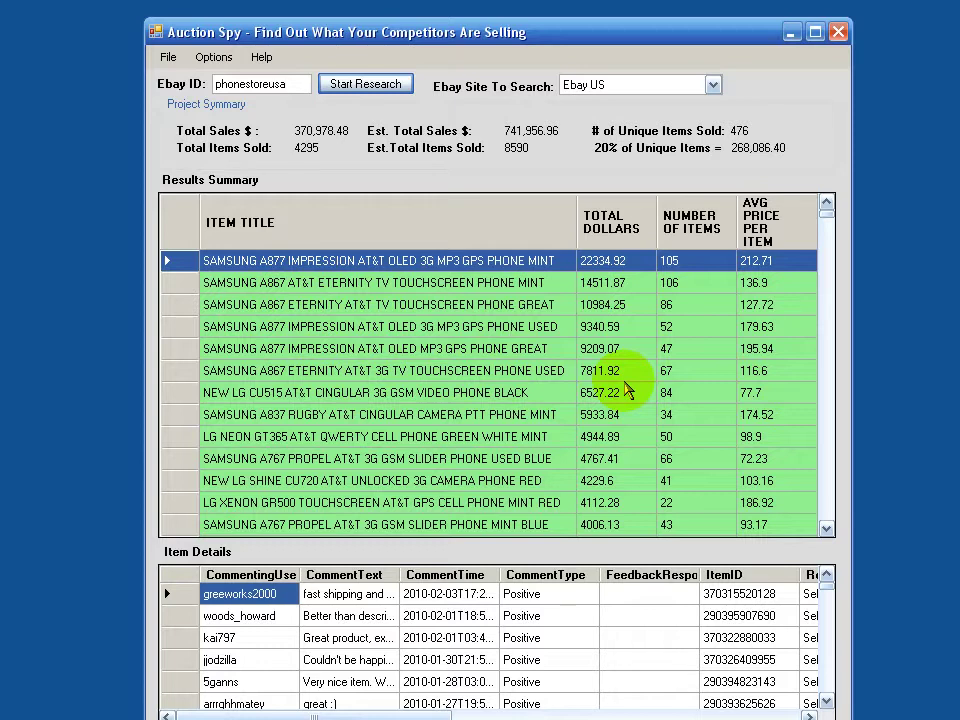
pyautogui.click(422, 372)
pyautogui.click(388, 503)
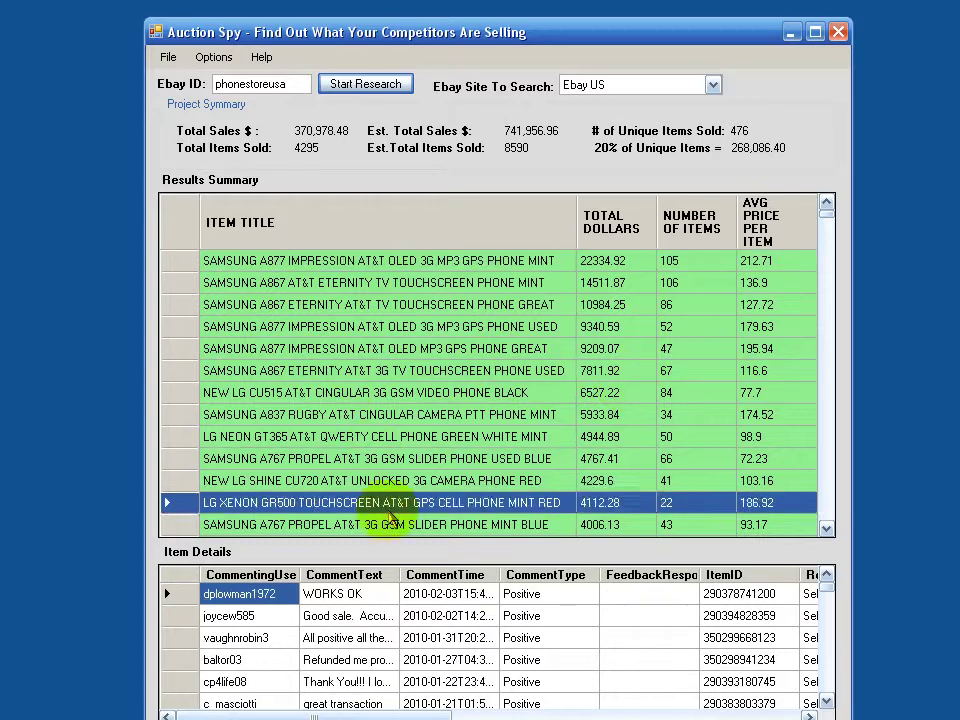
pyautogui.click(343, 349)
pyautogui.click(324, 304)
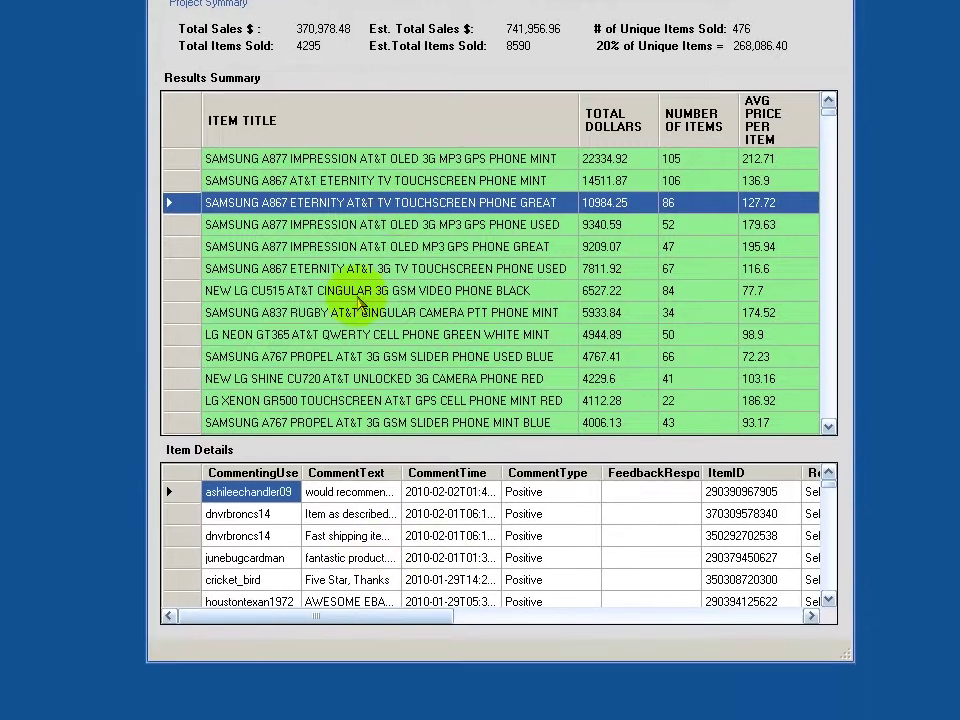
pyautogui.click(412, 314)
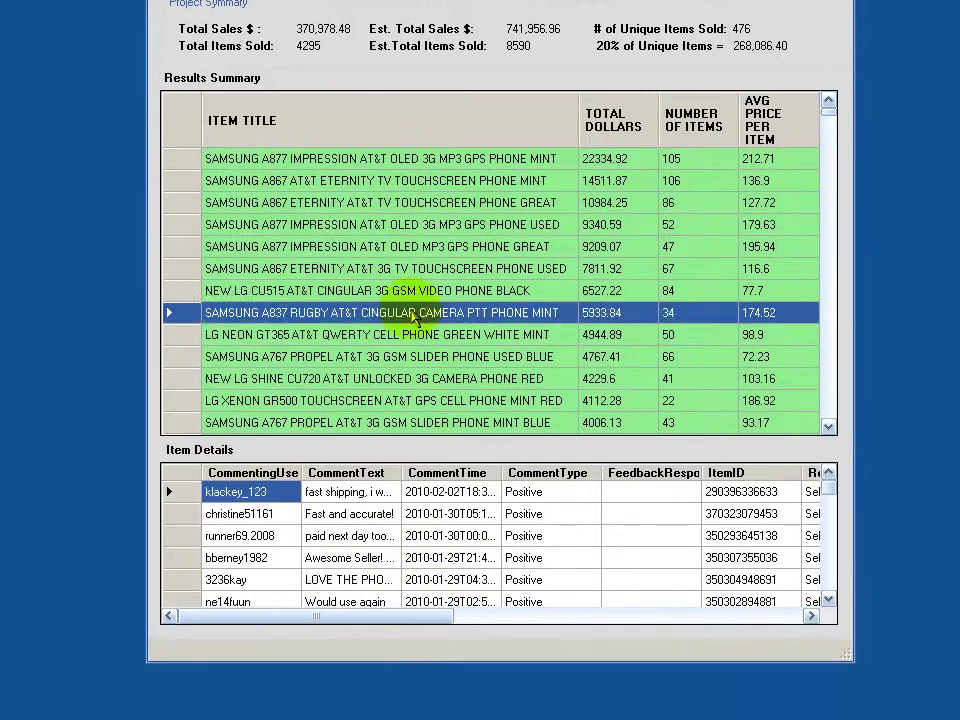
pyautogui.click(558, 339)
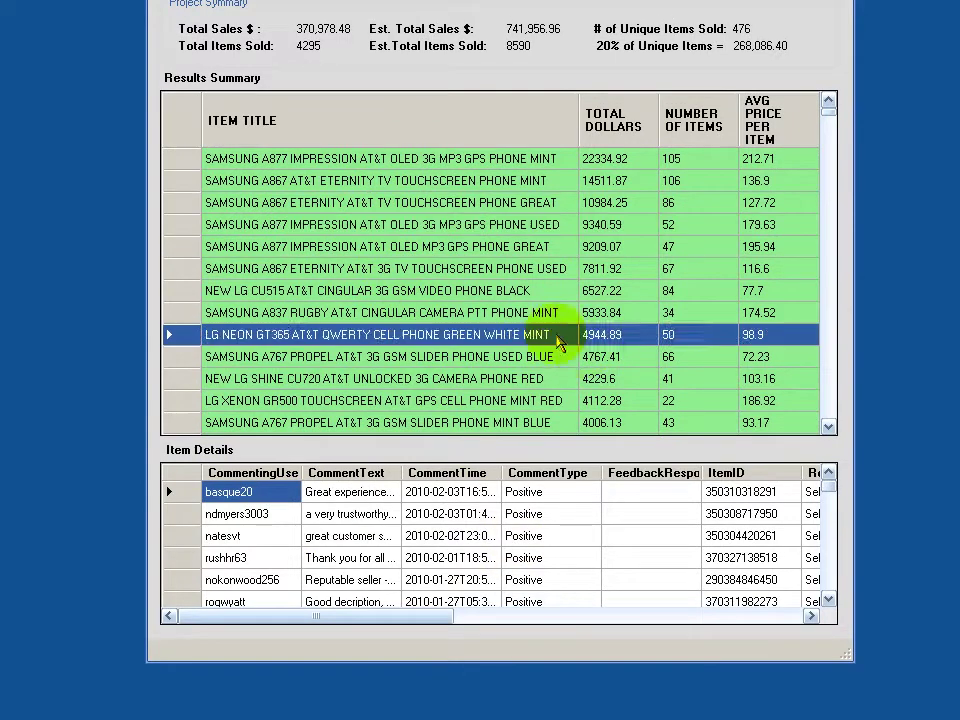
pyautogui.click(467, 378)
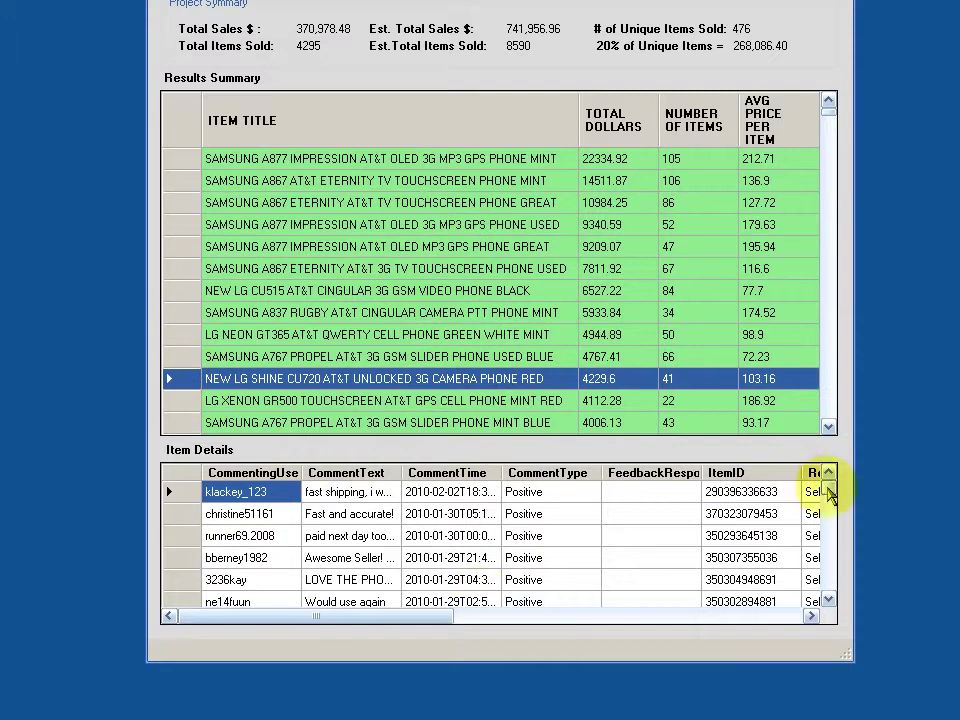
pyautogui.moveTo(829, 491)
pyautogui.mouseDown()
pyautogui.moveTo(827, 591)
pyautogui.moveTo(829, 476)
pyautogui.mouseUp()
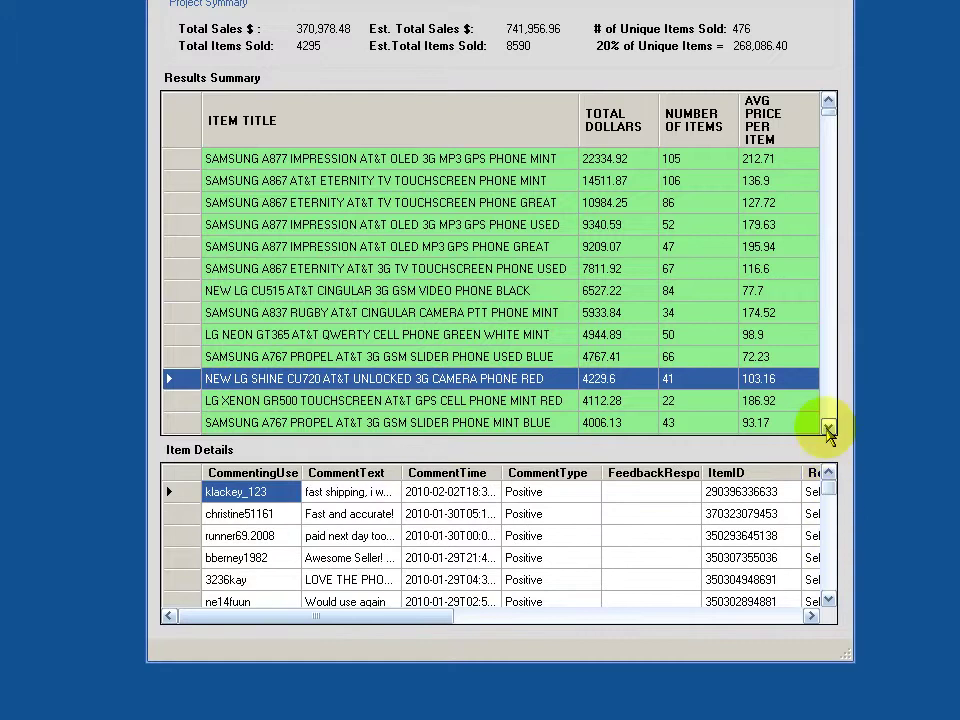
pyautogui.click(508, 204)
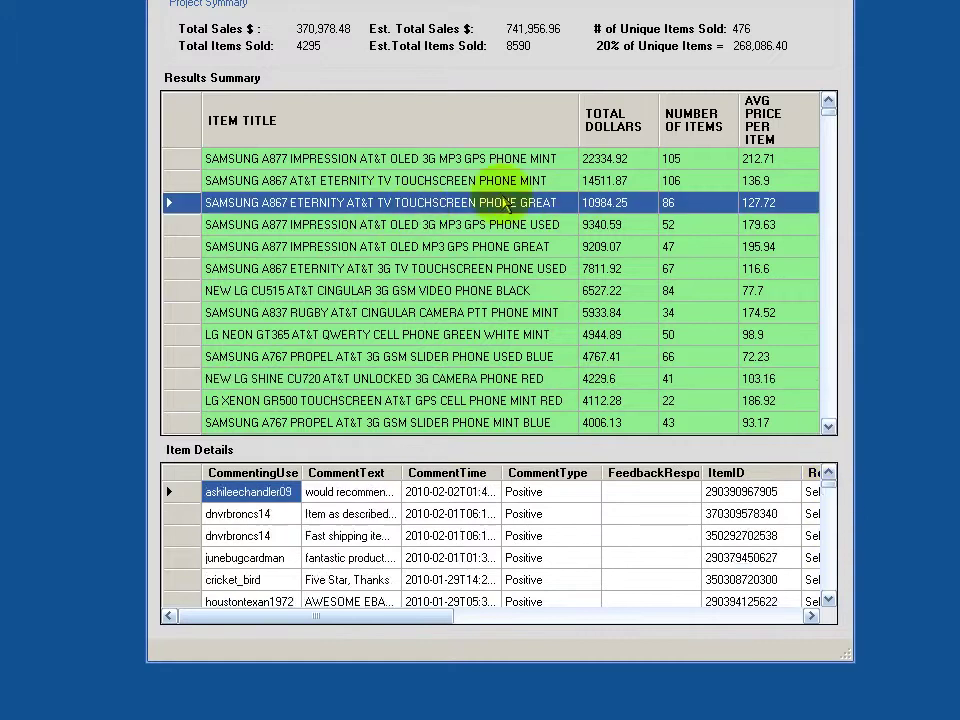
pyautogui.press('Up')
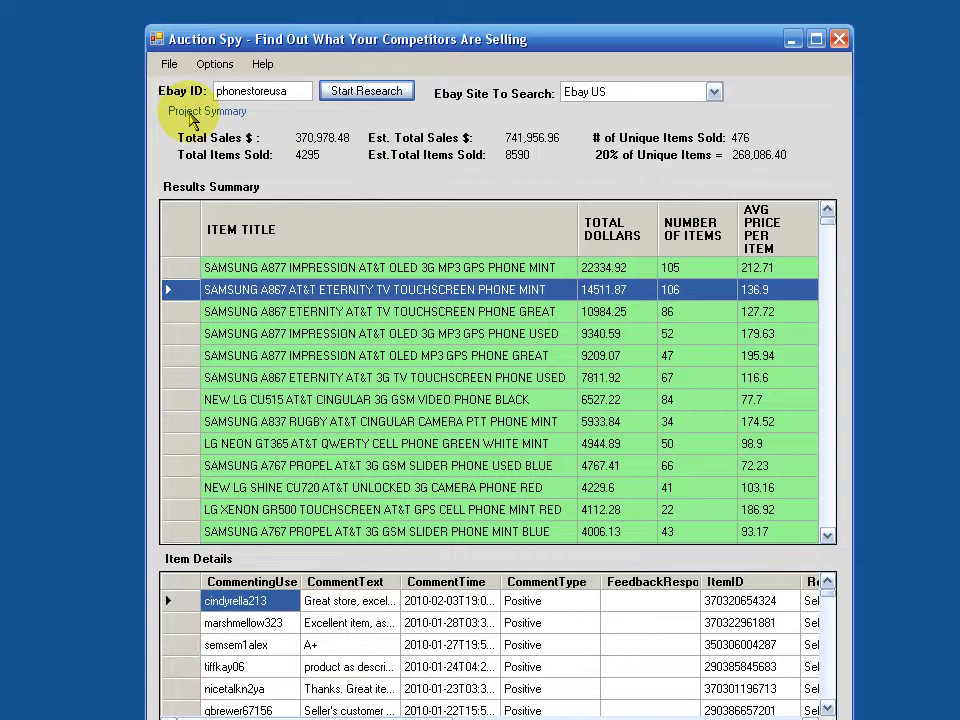
# - View the available file export options without exporting anything
pyautogui.click(167, 64)
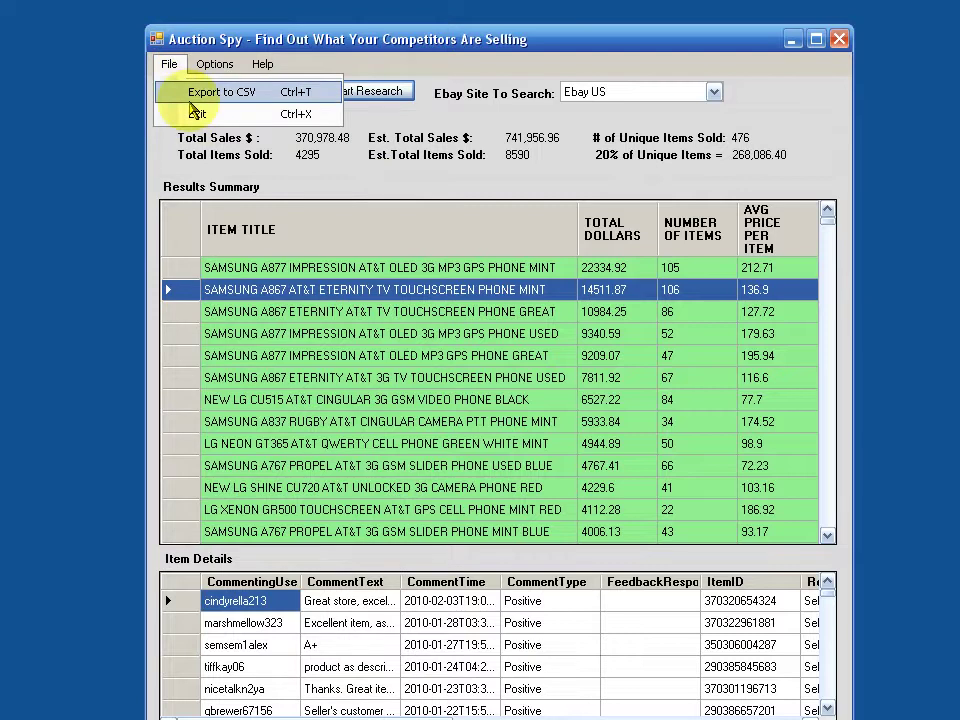
pyautogui.click(318, 183)
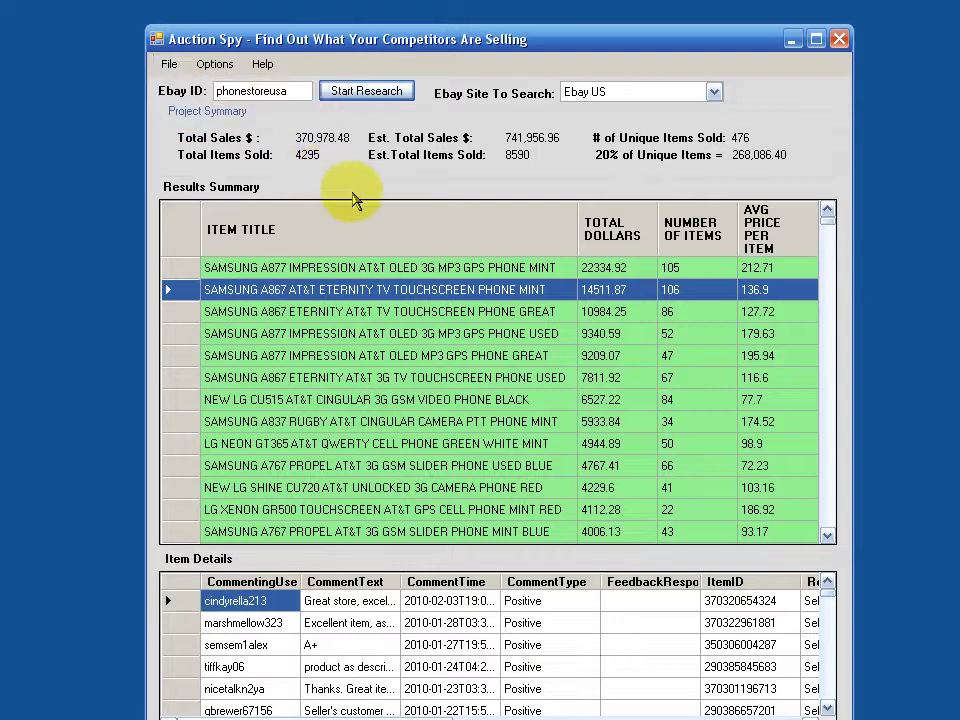